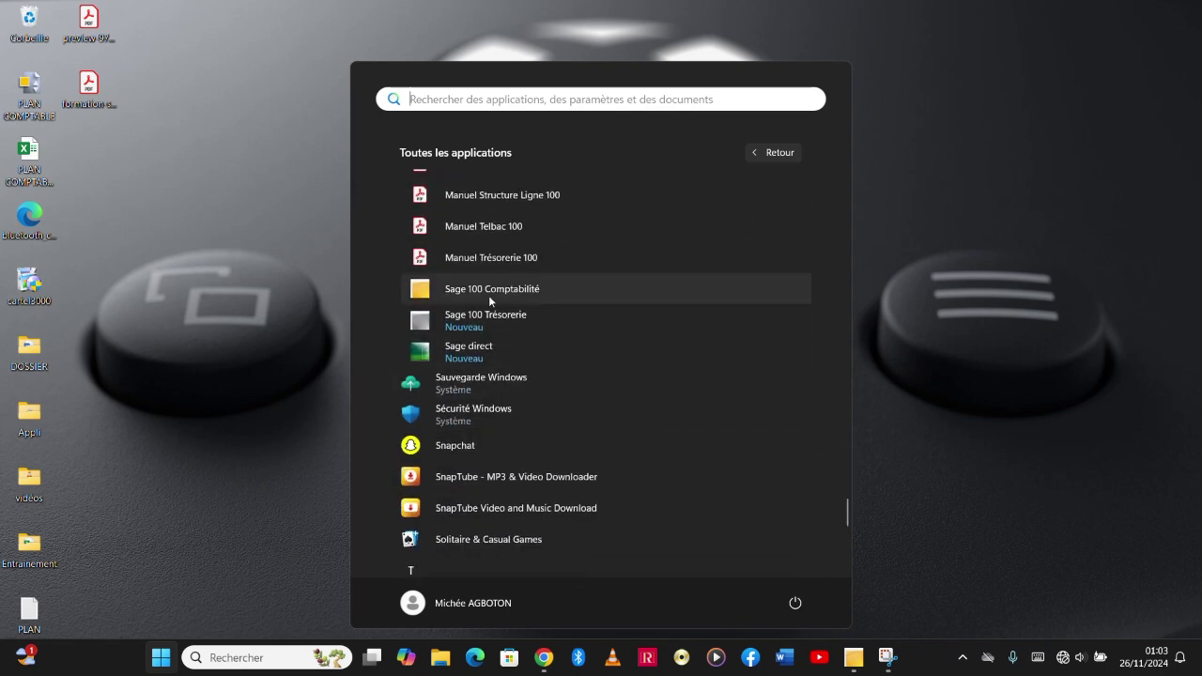
# Open Sage 100 Comptabilité and start the assistant for creating a new accounting file.
pyautogui.click(489, 291)
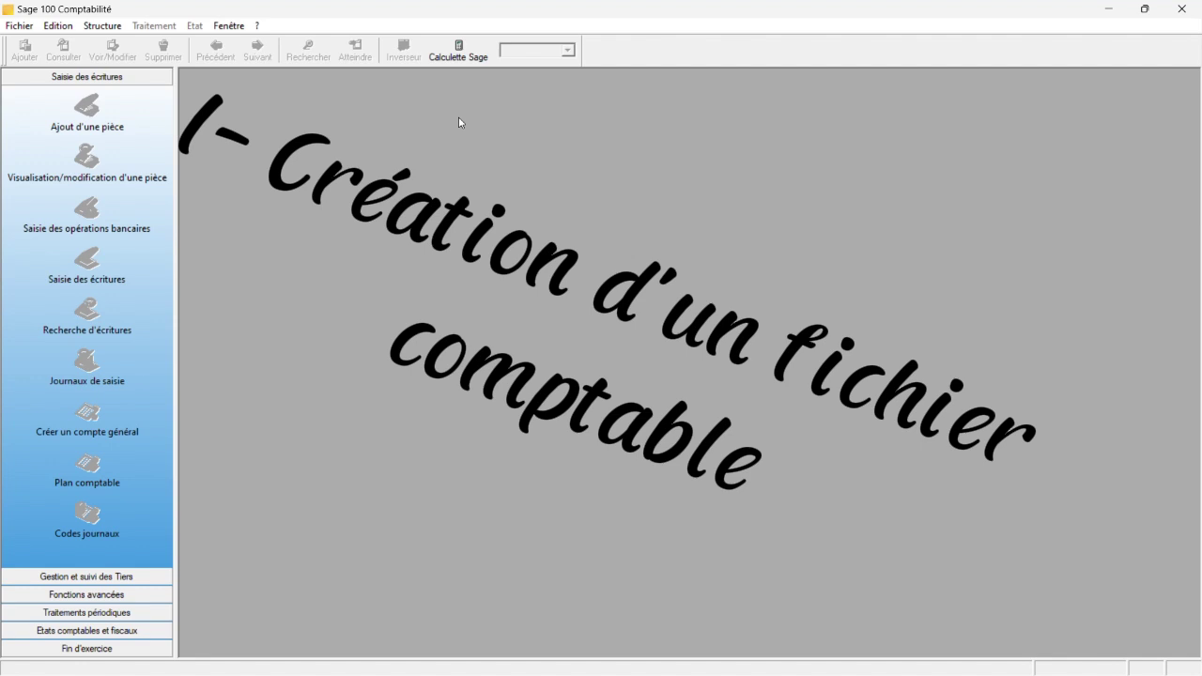
pyautogui.click(23, 30)
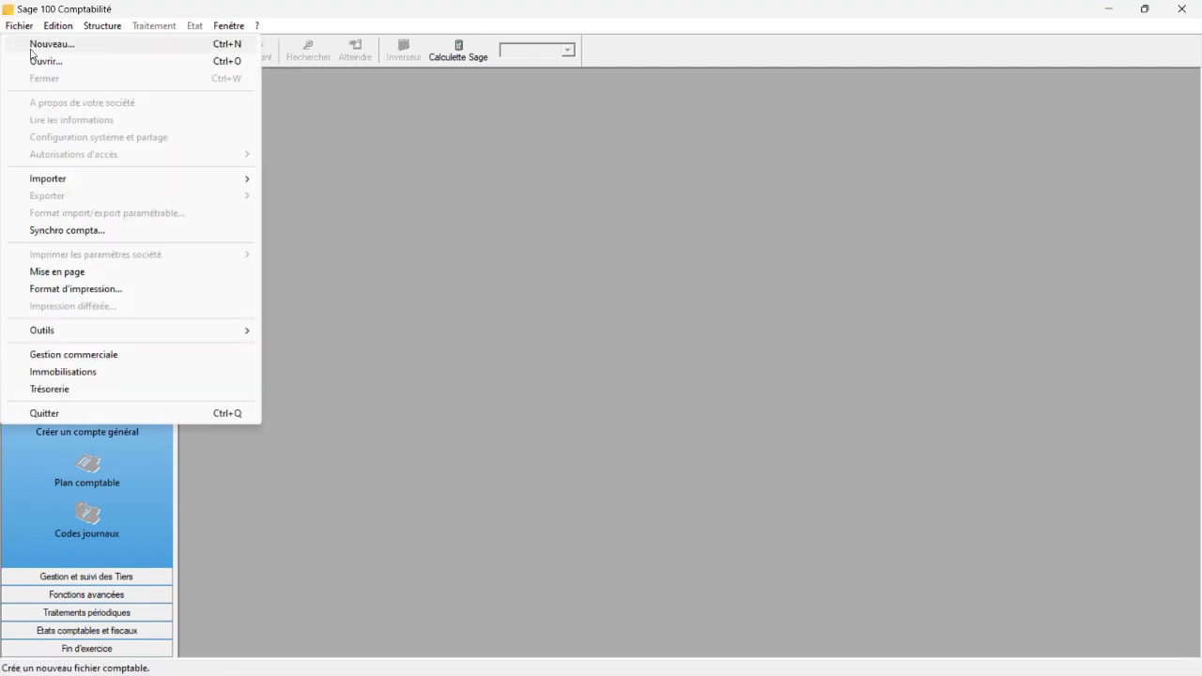
pyautogui.click(33, 47)
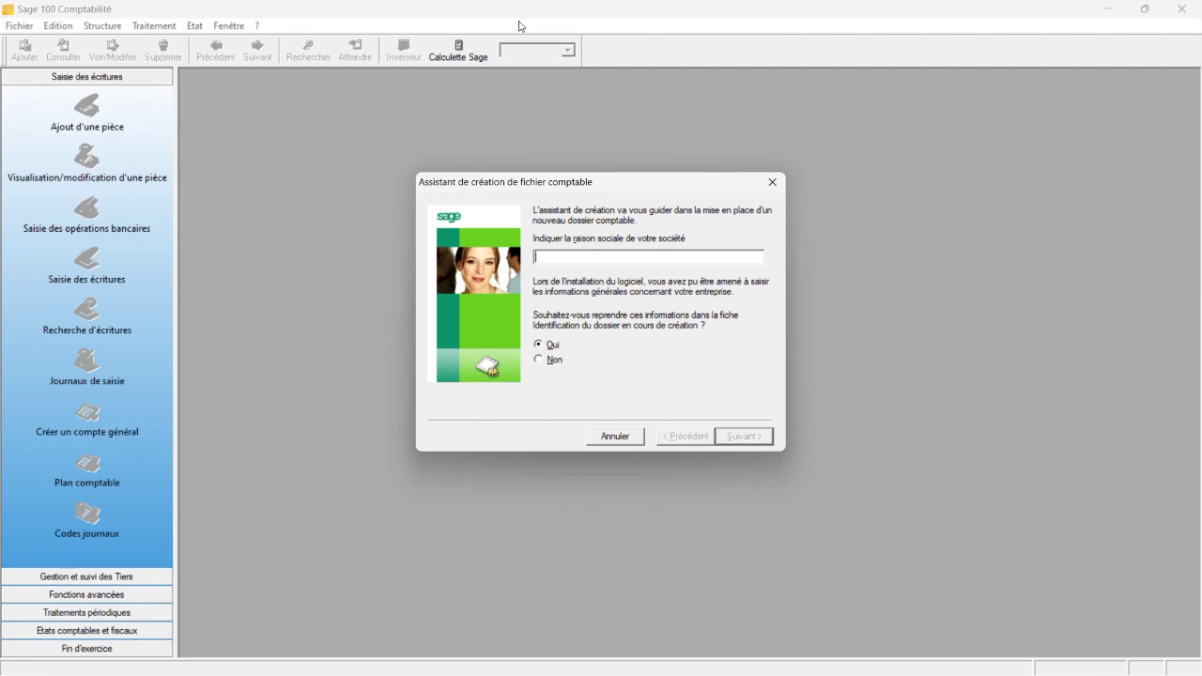
# Enter GRACE DE DIEU as the company's business name and continue to the company details.
pyautogui.click(628, 5)
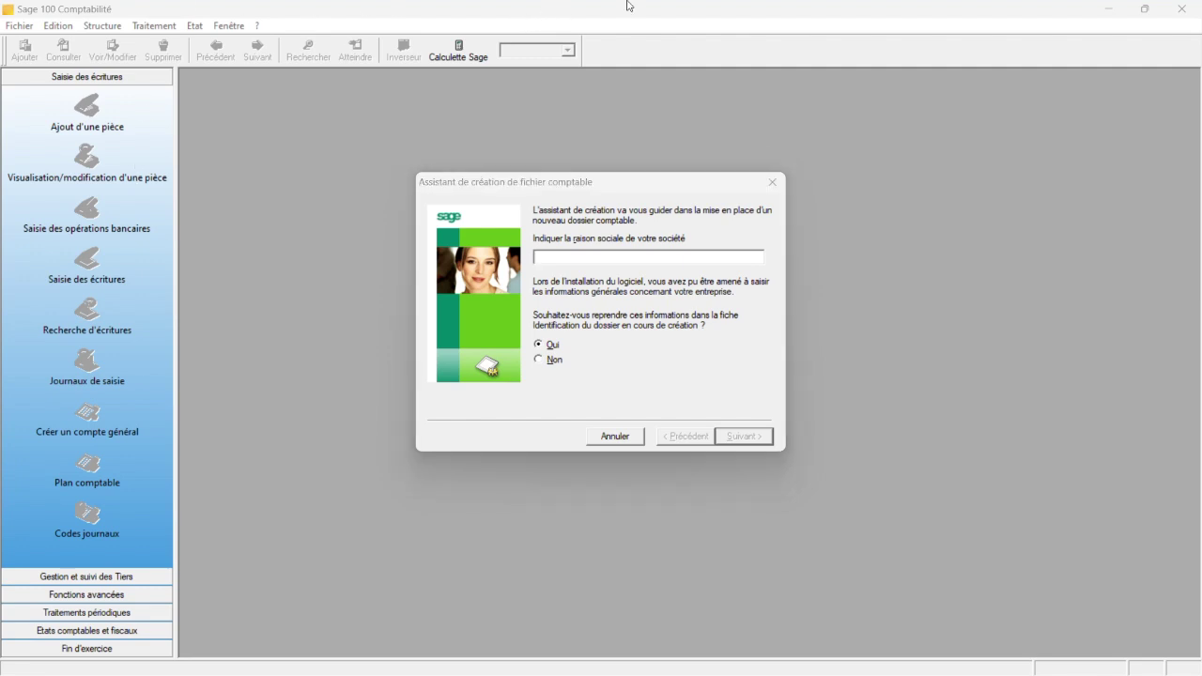
pyautogui.click(566, 258)
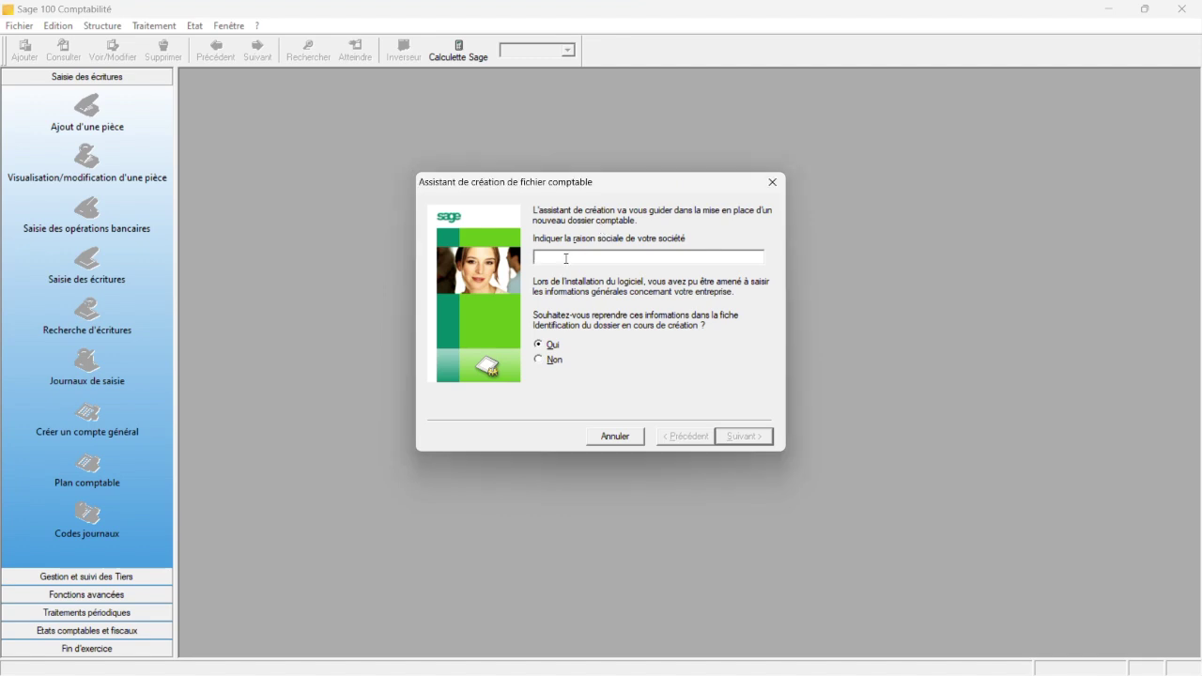
pyautogui.write('GRACE DE DUI')
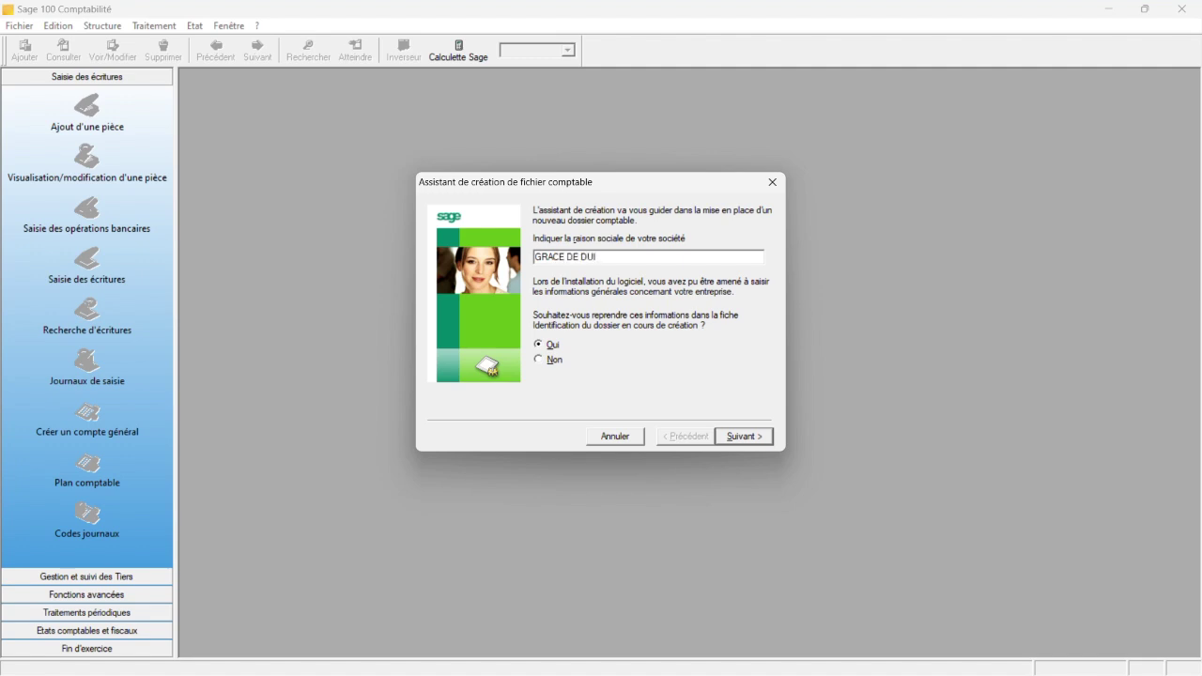
pyautogui.press('BackSpace')
pyautogui.press('BackSpace')
pyautogui.write('IEU')
pyautogui.click(745, 435)
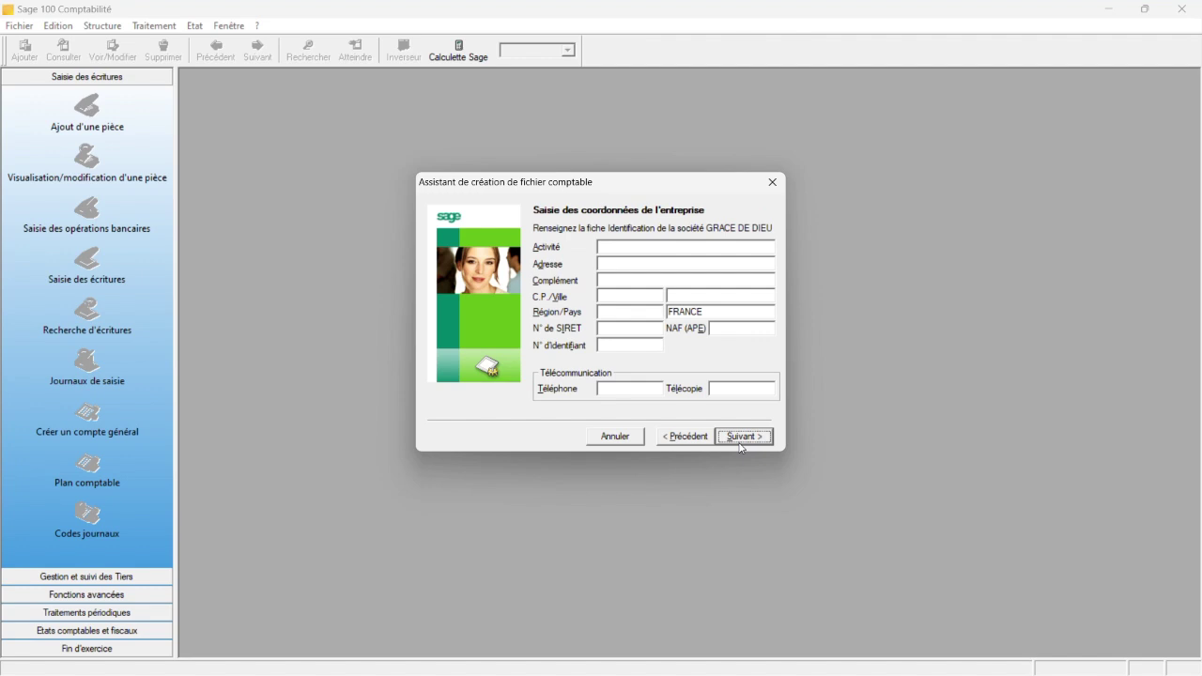
# Enter the company's activity as FOMATION EN COMPTABILITE.
pyautogui.click(651, 247)
pyautogui.write('FOMATIO N EN COMPTAB')
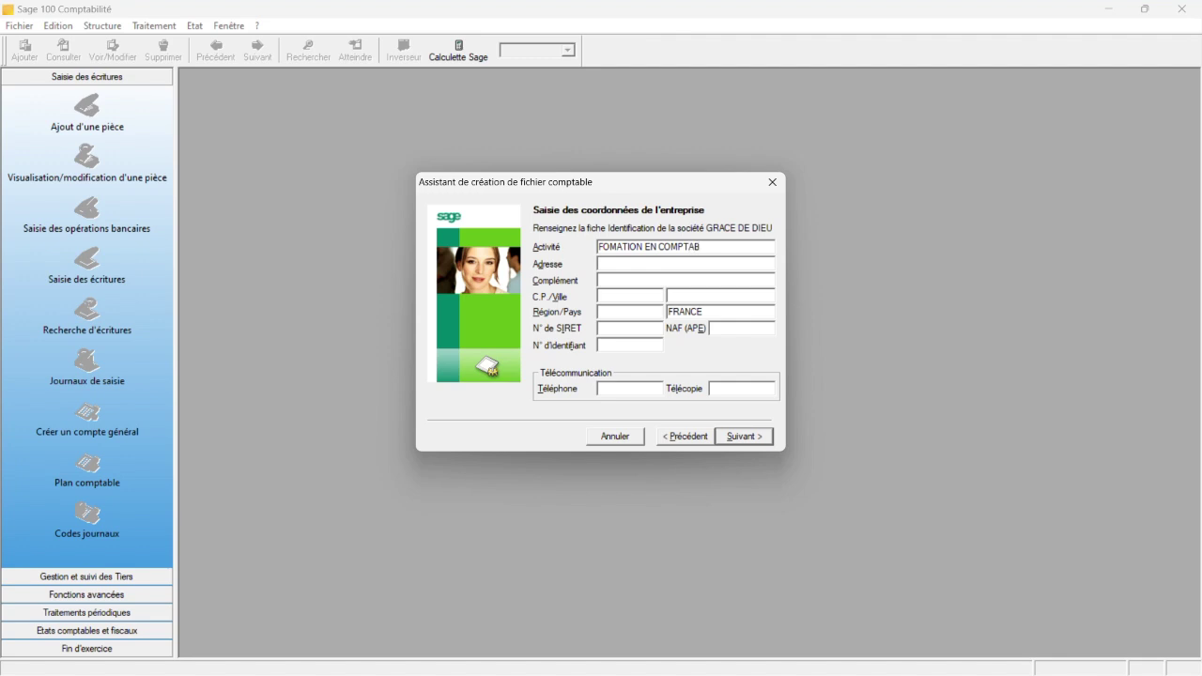
pyautogui.write('ILITE')
# Set the company's country to BENIN and continue to the fiscal year definition.
pyautogui.click(629, 296)
pyautogui.press('Tab')
pyautogui.press('Tab')
pyautogui.press('Tab')
pyautogui.write('BENIN')
pyautogui.press('Tab')
pyautogui.press('Tab')
pyautogui.press('Tab')
pyautogui.press('Tab')
pyautogui.press('Tab')
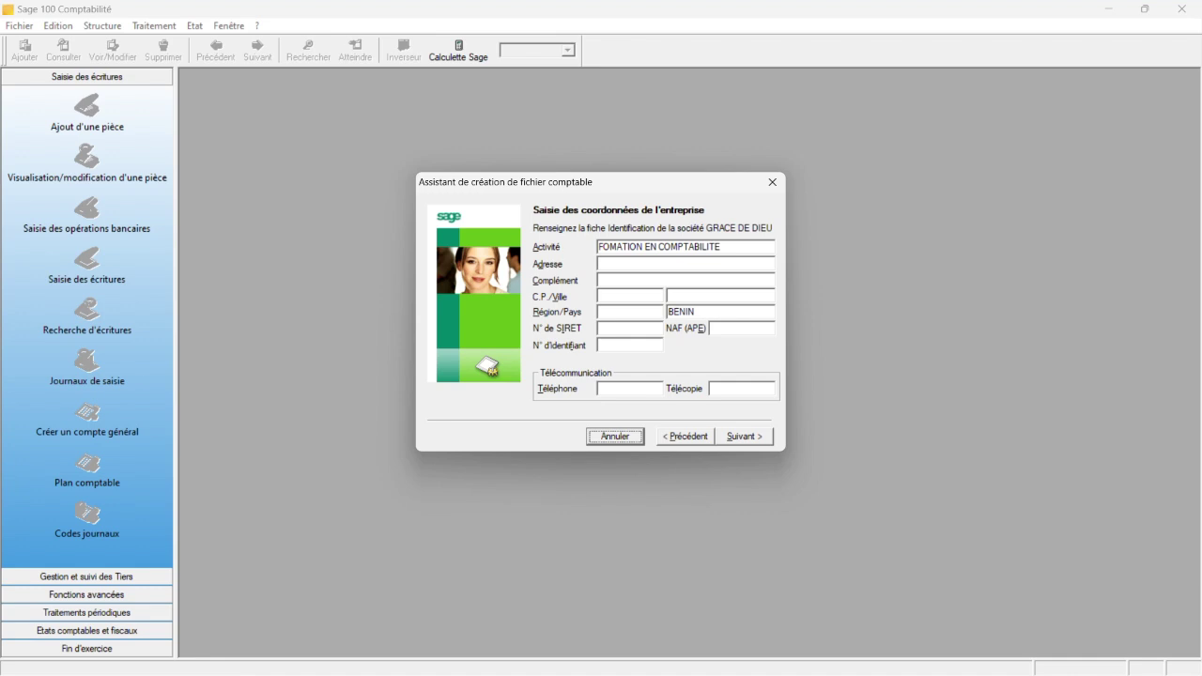
pyautogui.click(739, 438)
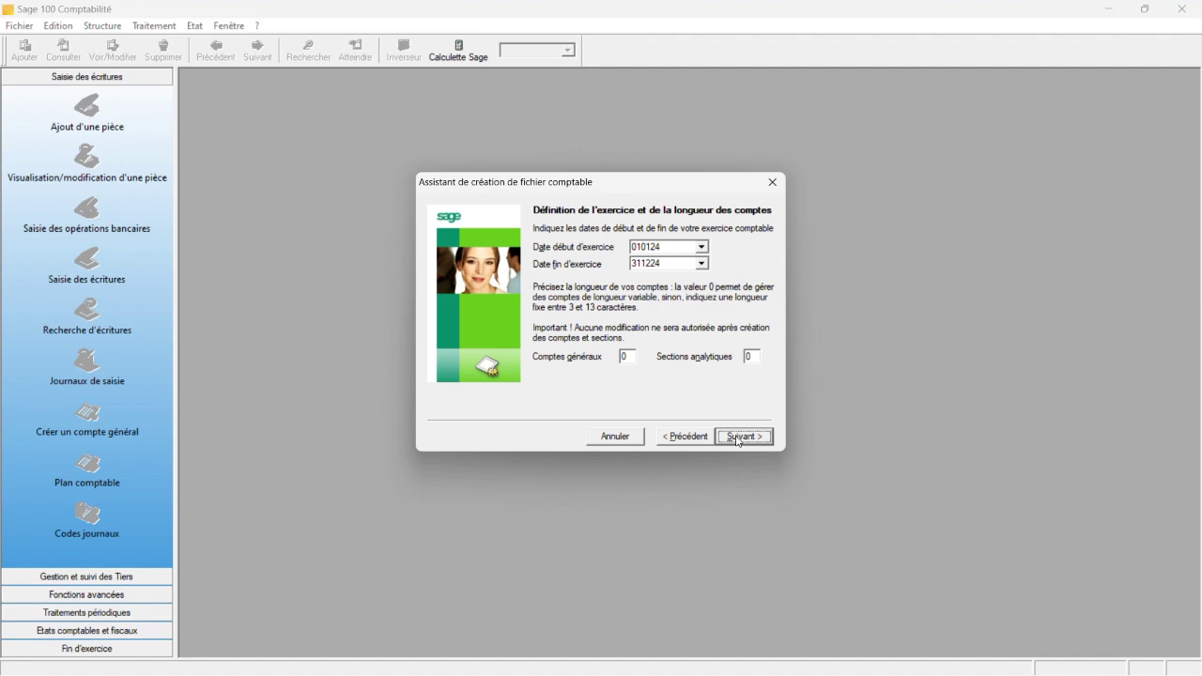
# Keep the proposed fiscal year dates, set the general account length to 6 characters and continue.
pyautogui.click(705, 252)
pyautogui.click(704, 252)
pyautogui.click(629, 358)
pyautogui.write('6')
pyautogui.click(753, 436)
# Choose a bookkeeping currency other than the euro, name it FCFA and continue.
pyautogui.click(583, 278)
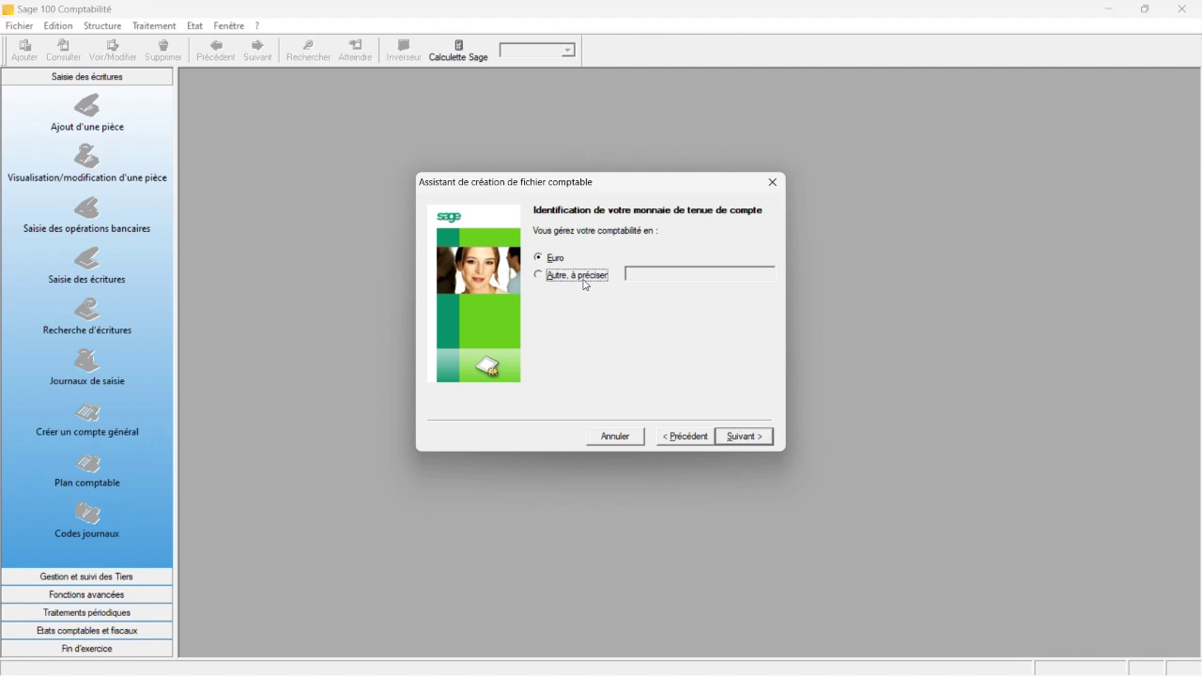
pyautogui.click(644, 271)
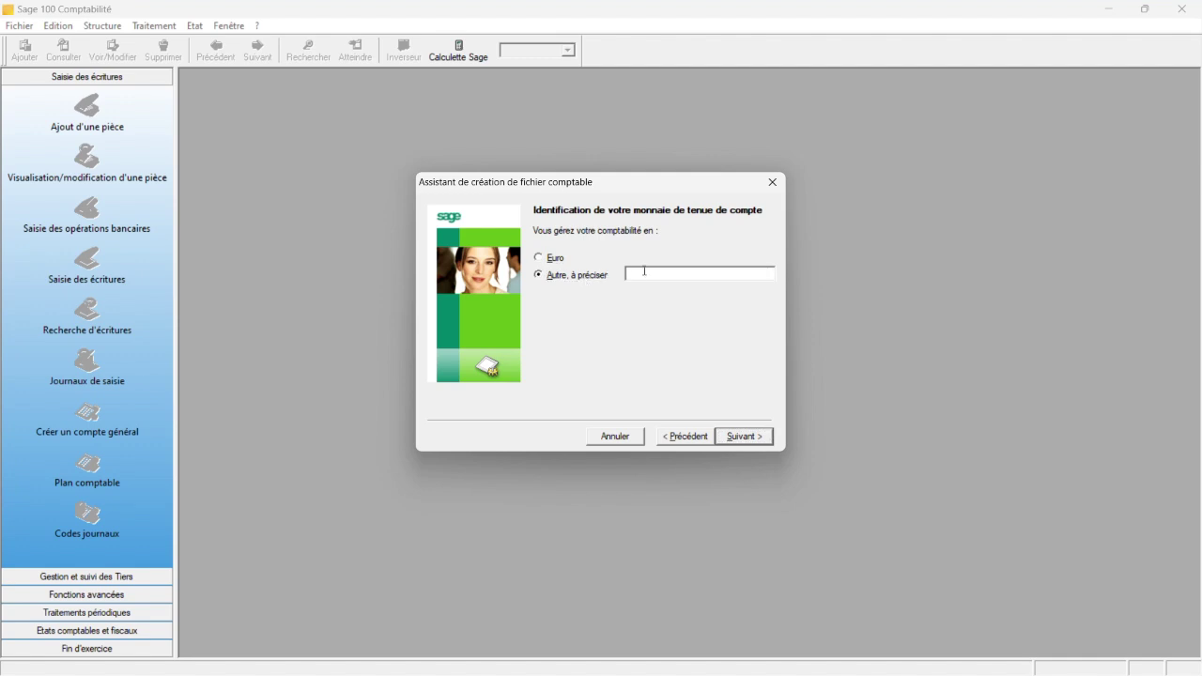
pyautogui.write('FCFA')
pyautogui.click(757, 438)
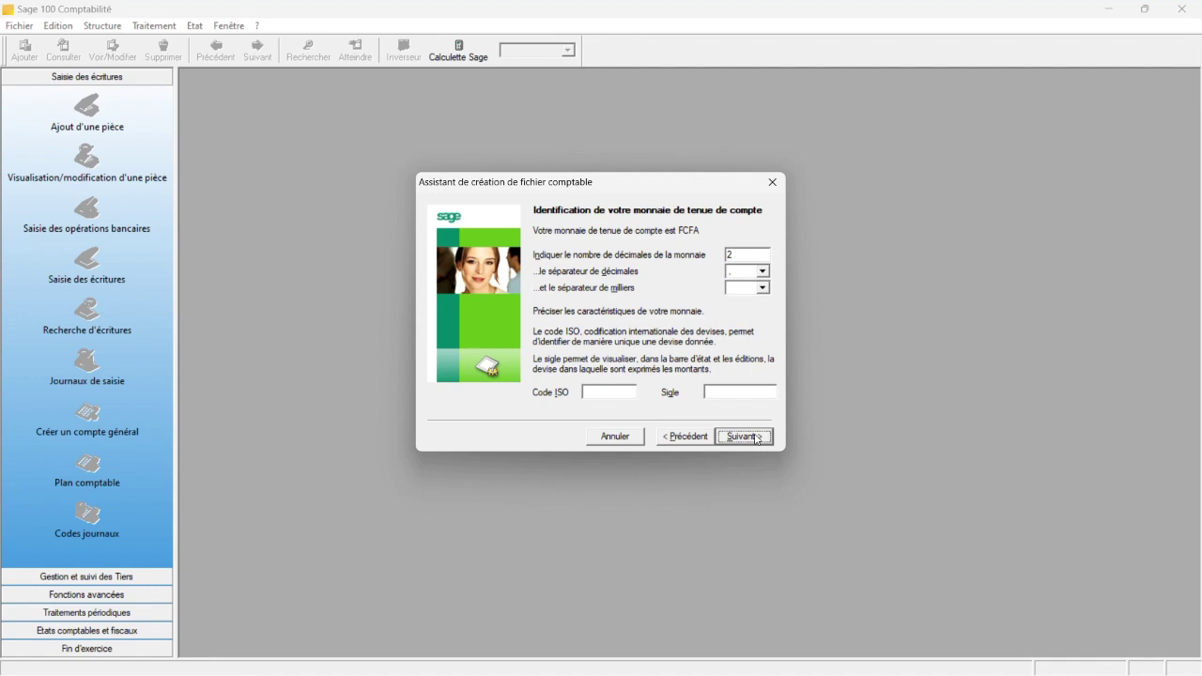
# Set the currency's number of decimals to 0 and choose the dot as its thousands separator.
pyautogui.click(751, 255)
pyautogui.press('BackSpace')
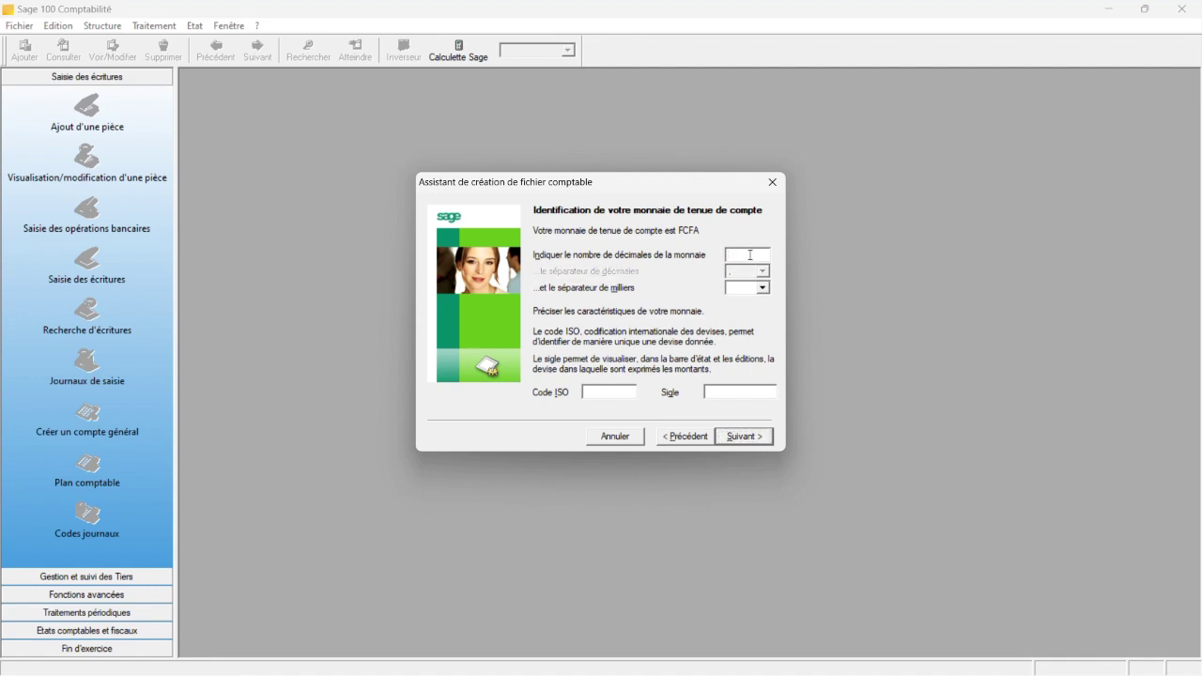
pyautogui.write('0')
pyautogui.click(763, 288)
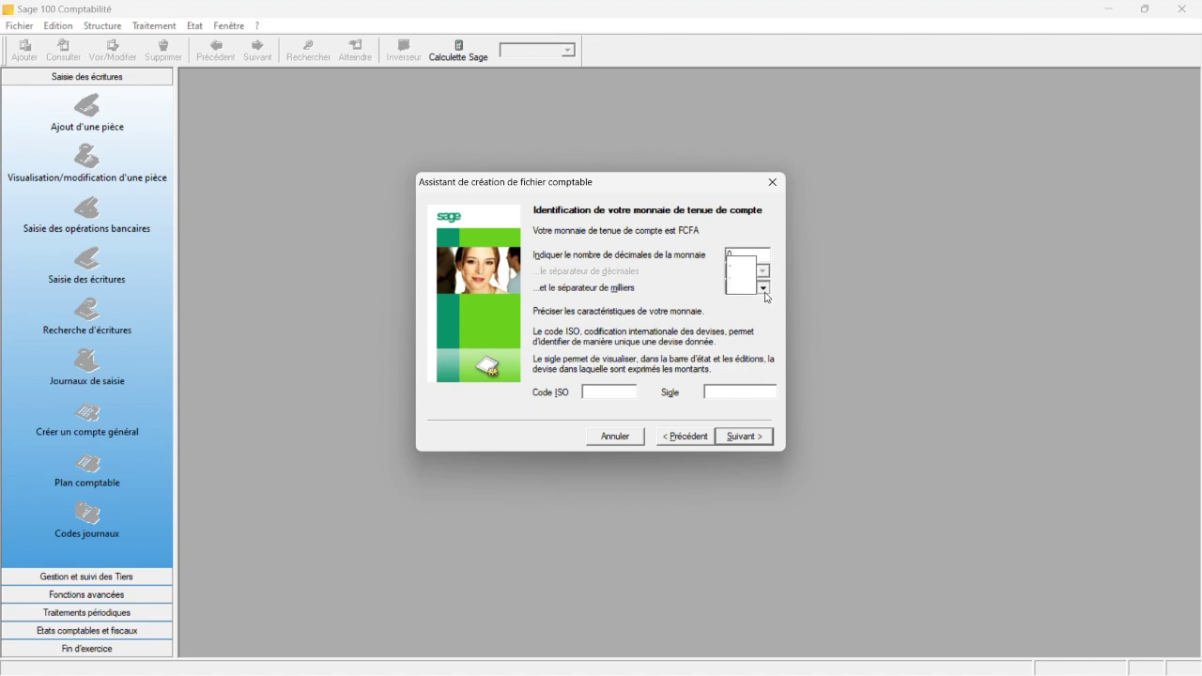
pyautogui.click(737, 279)
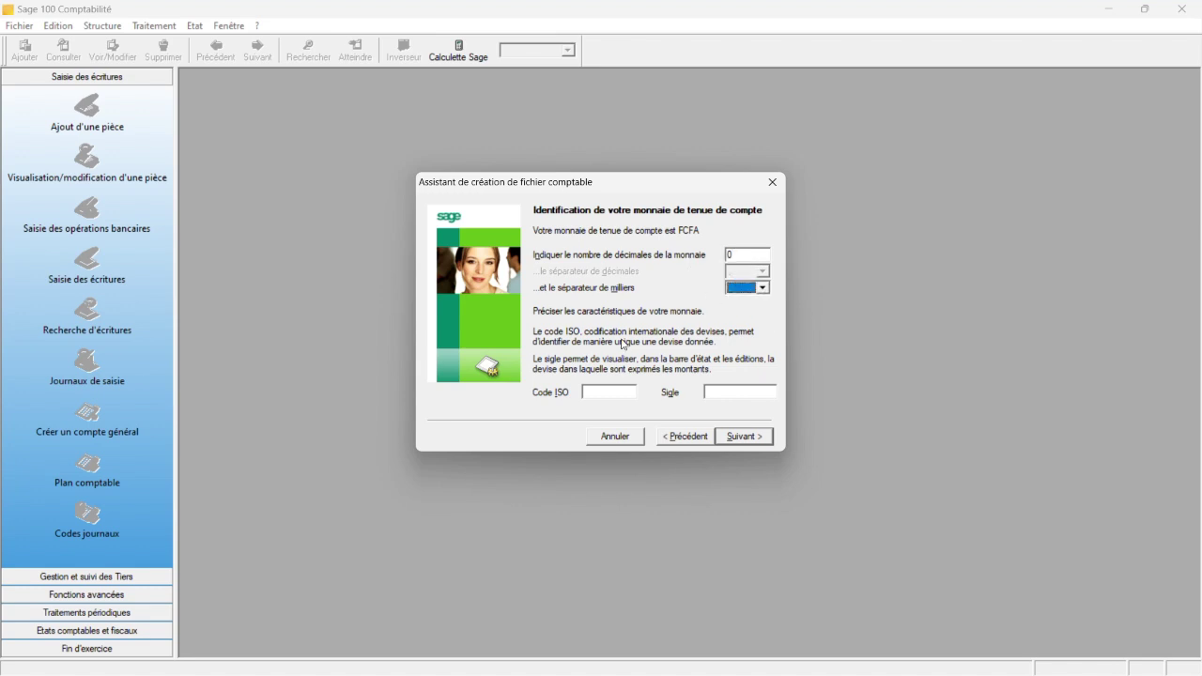
# Enter 952 as the currency's ISO code and XOF as its symbol, and continue.
pyautogui.click(609, 392)
pyautogui.write('952')
pyautogui.click(744, 393)
pyautogui.write('XOF')
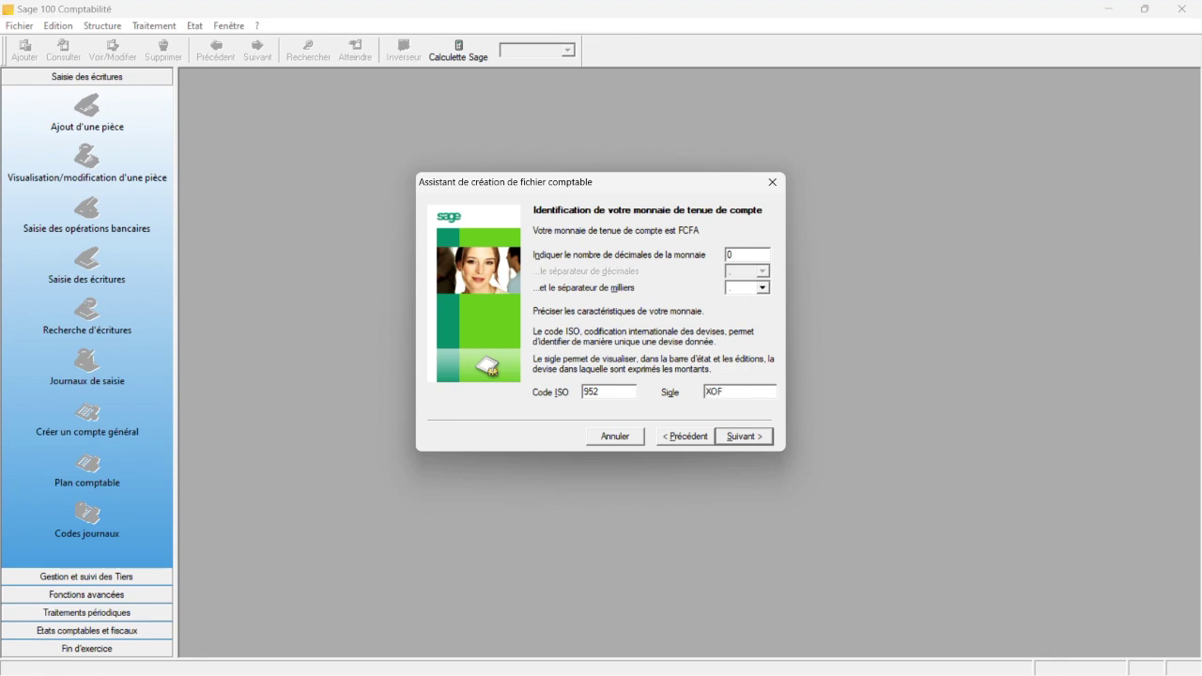
pyautogui.click(740, 438)
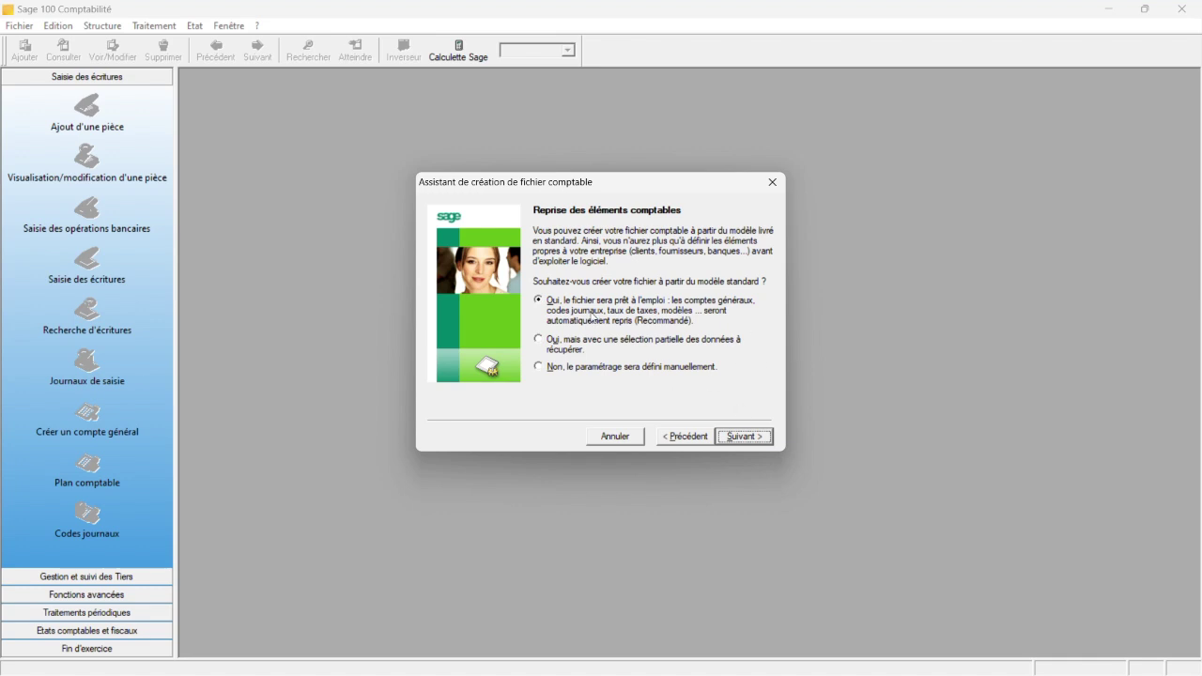
# Choose to define the settings manually instead of using the standard model, and continue.
pyautogui.click(625, 372)
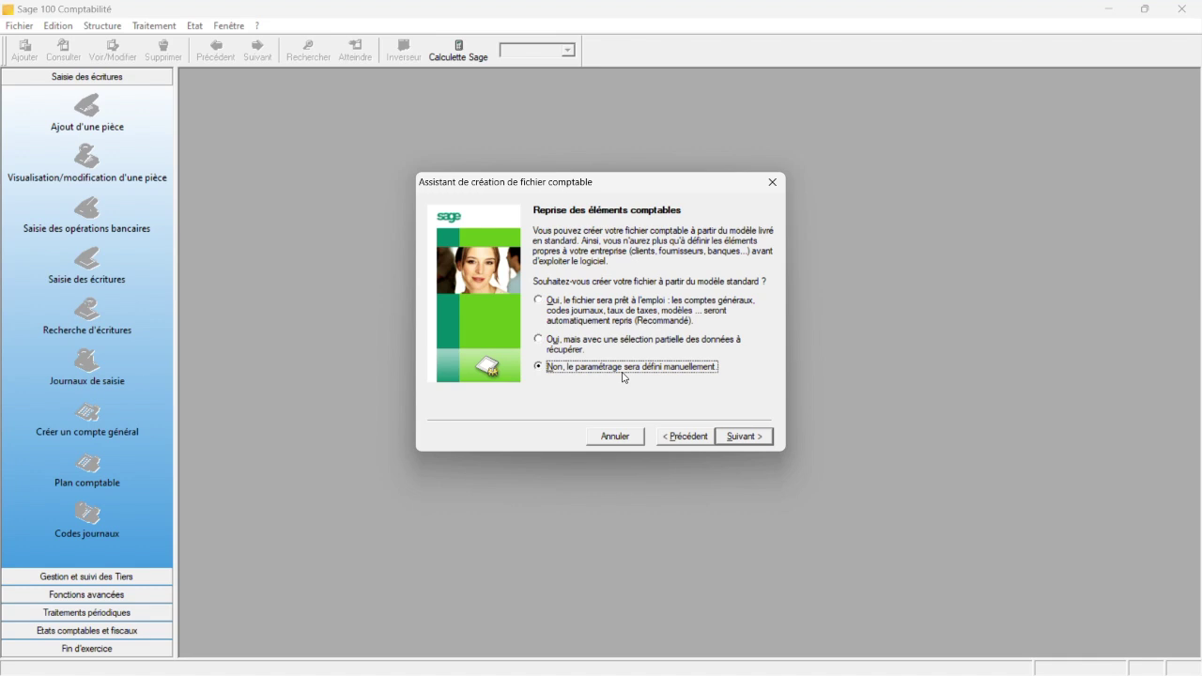
pyautogui.click(527, 21)
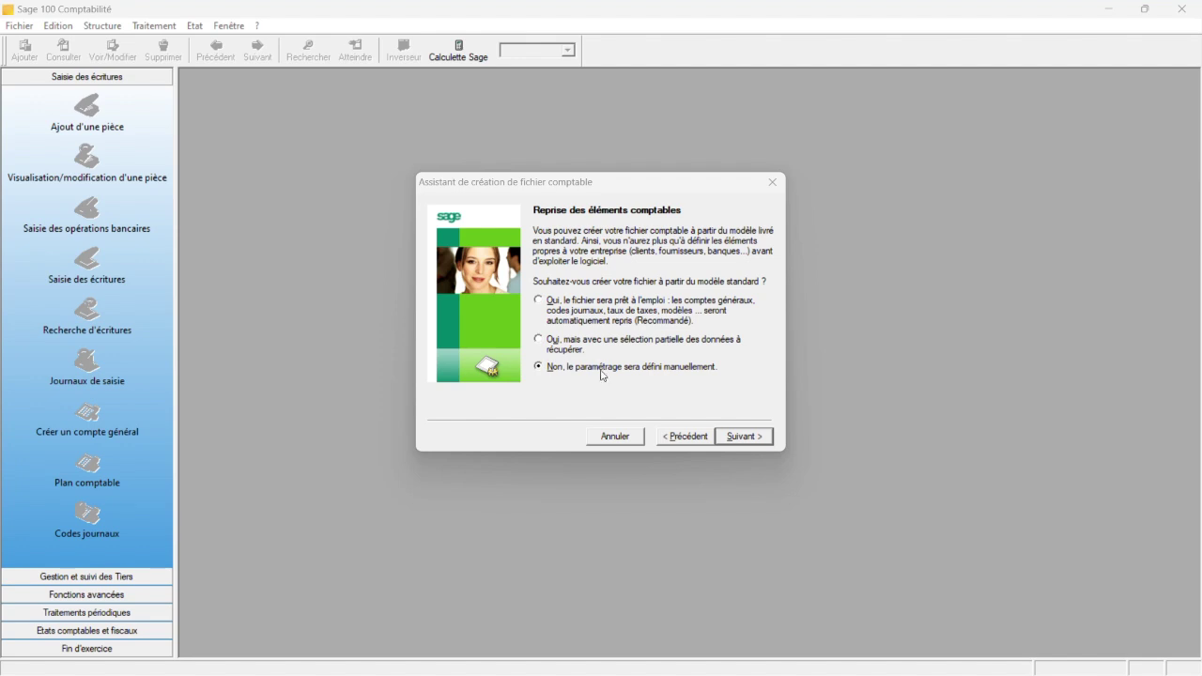
pyautogui.click(745, 437)
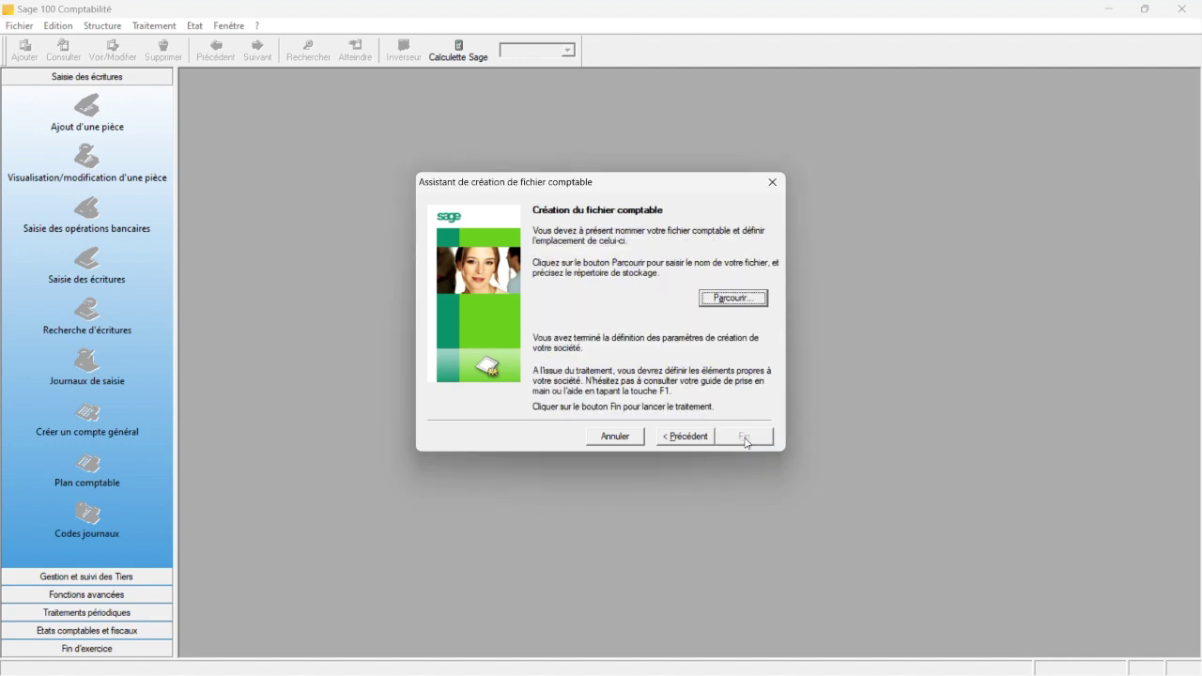
# Save the accounting file as GRACE DE DIEU in the Documents folder and finish the creation assistant.
pyautogui.click(734, 299)
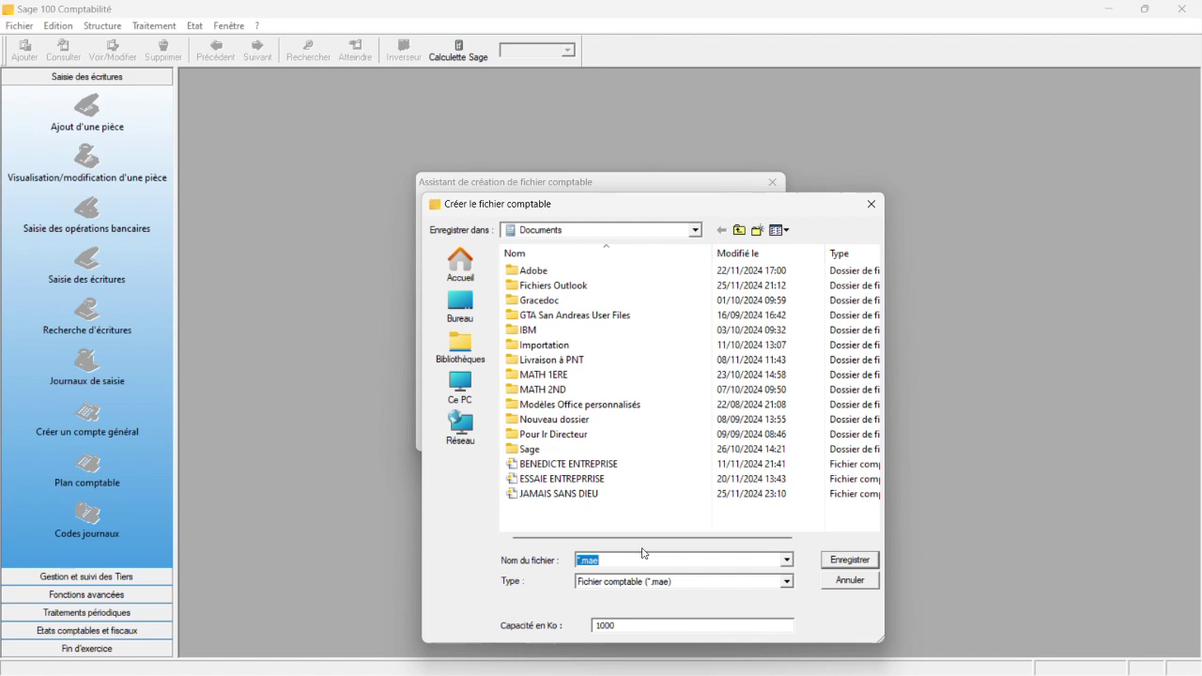
pyautogui.write('GRA')
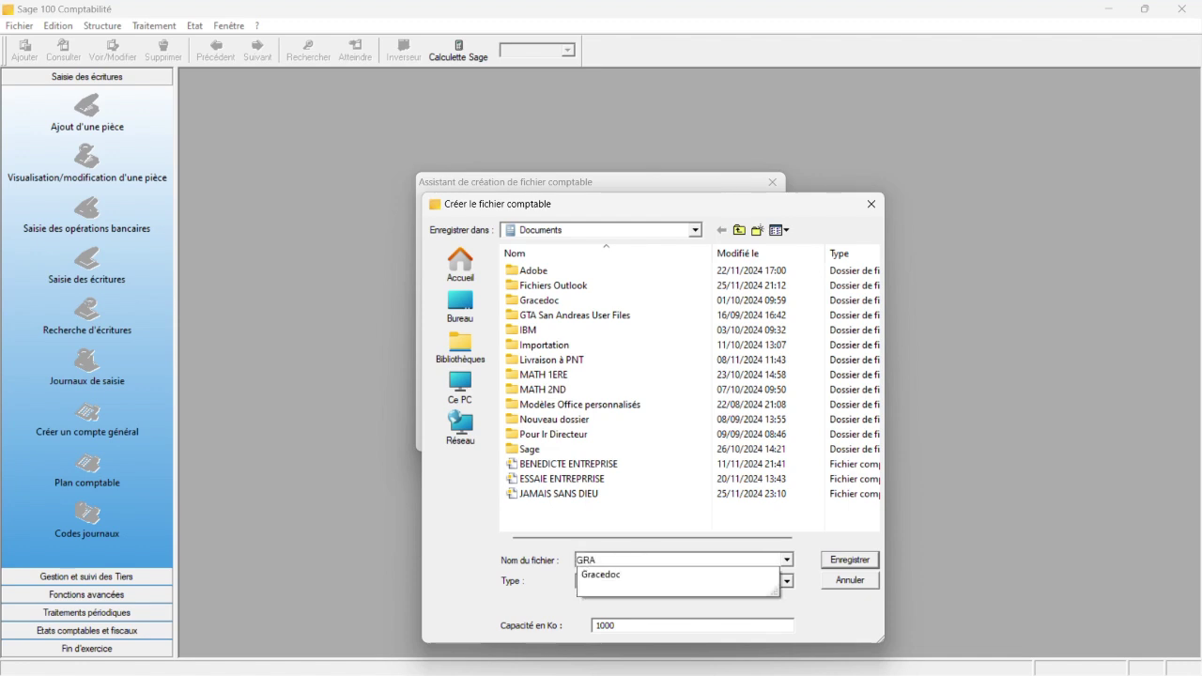
pyautogui.write('CE ')
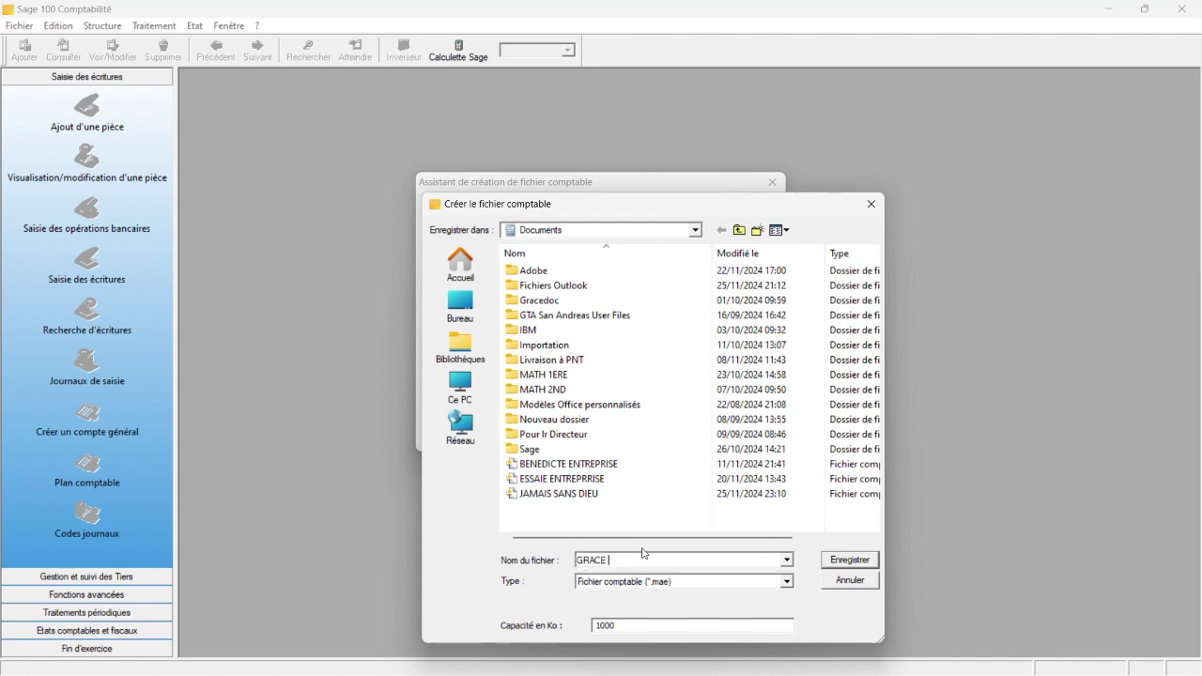
pyautogui.write('DE DIEU')
pyautogui.click(845, 561)
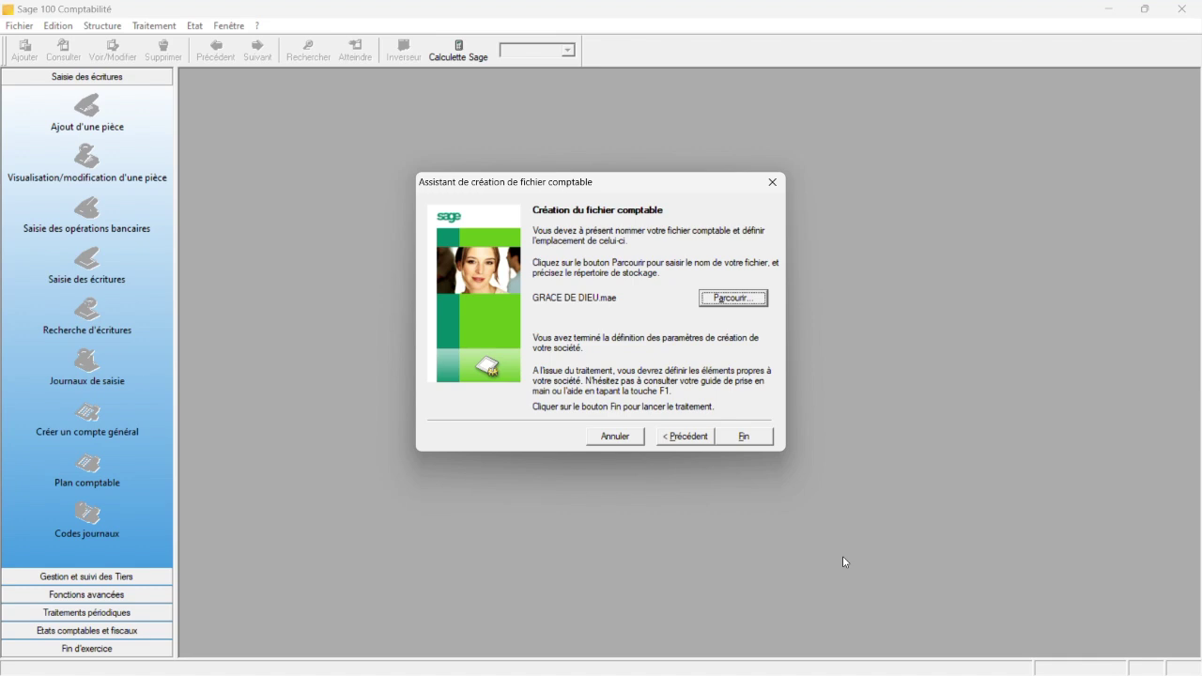
pyautogui.click(743, 437)
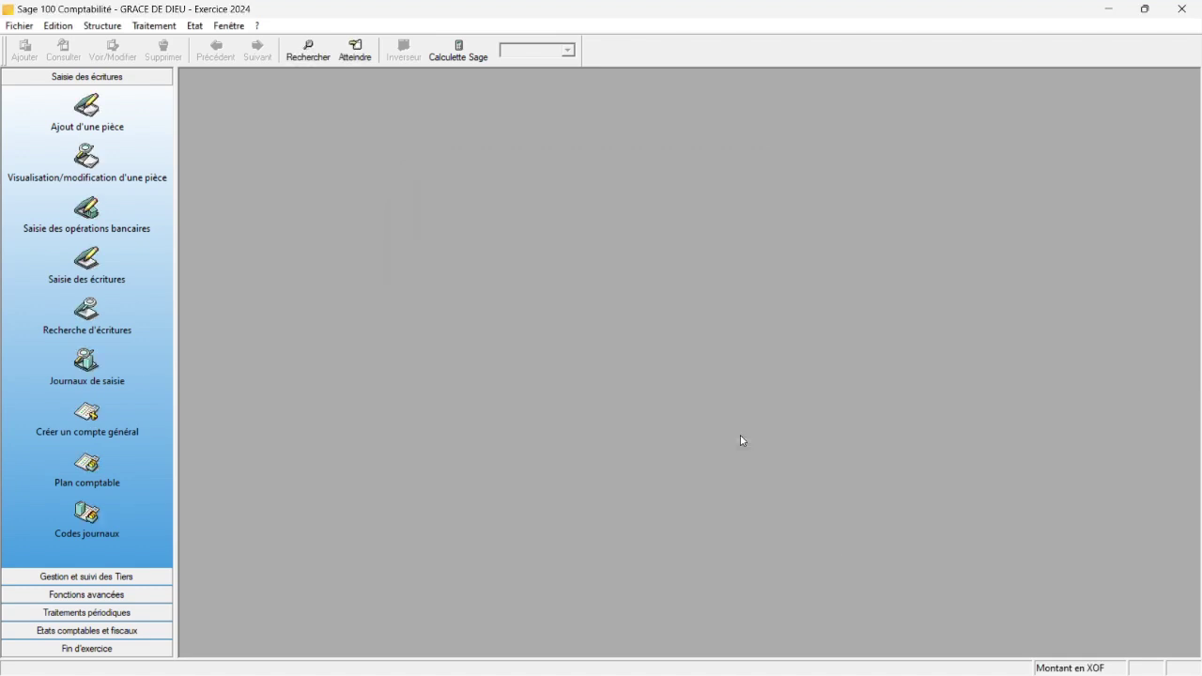